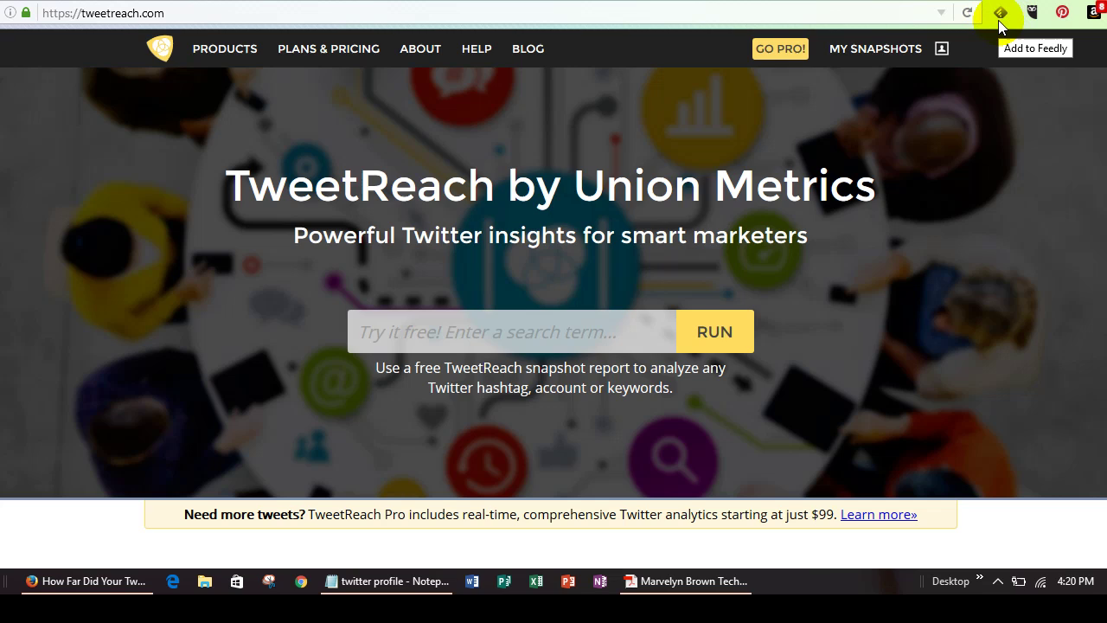
Bring TweetReach into Feedly and go to its maker's Union Metrics blog feed
click(1000, 17)
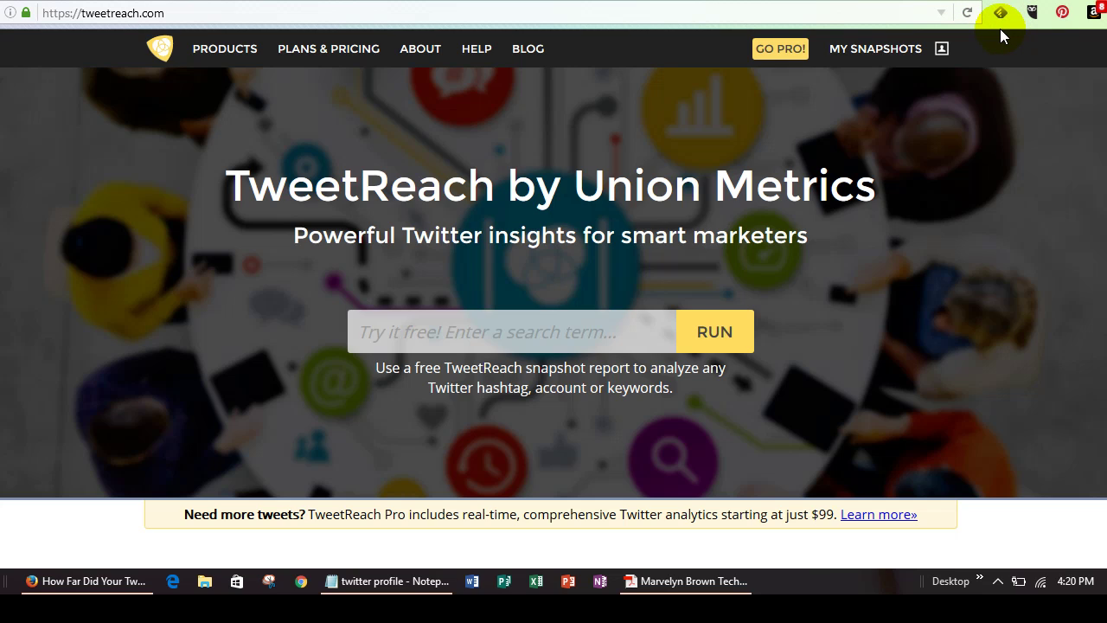
click(527, 55)
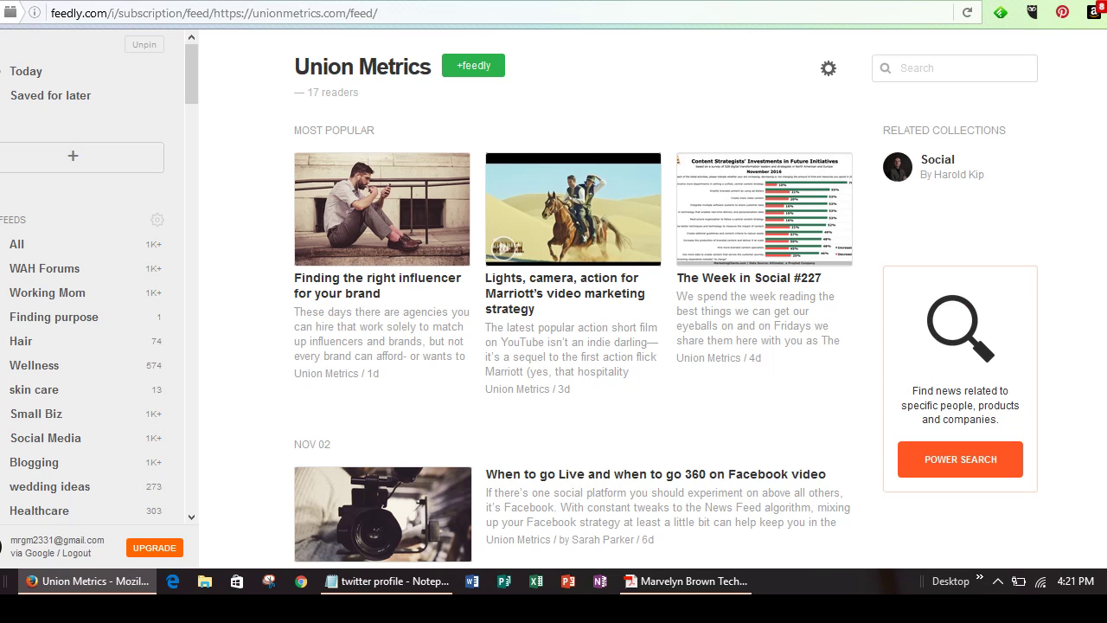
scroll(570, 345, down, 1)
scroll(571, 346, down, 3)
scroll(571, 346, down, 1)
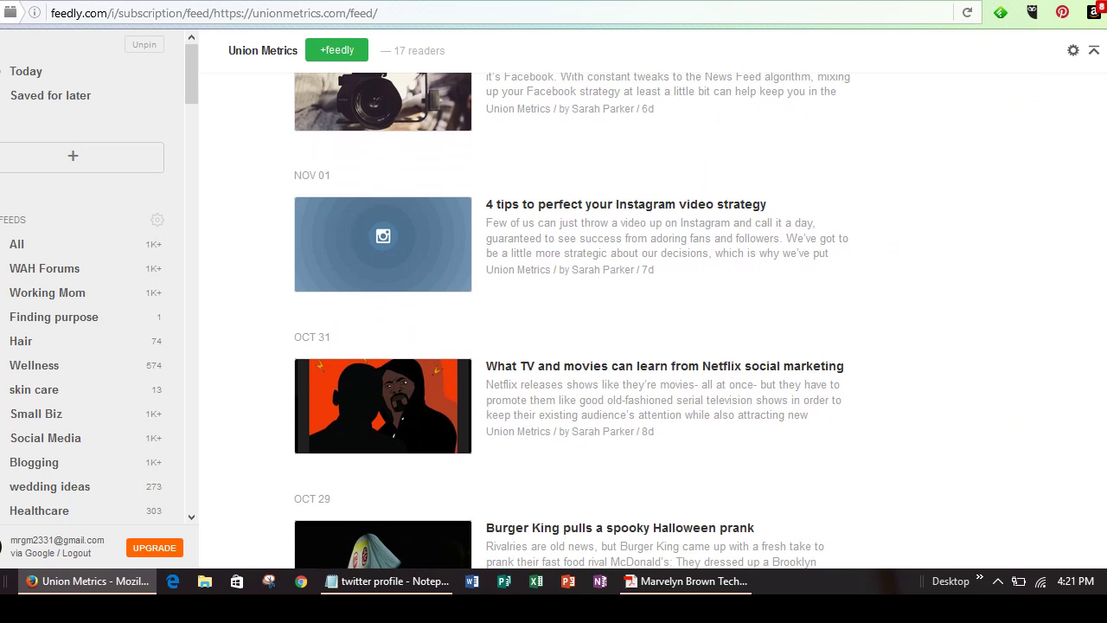
scroll(571, 346, down, 4)
scroll(571, 346, down, 1)
scroll(570, 346, down, 1)
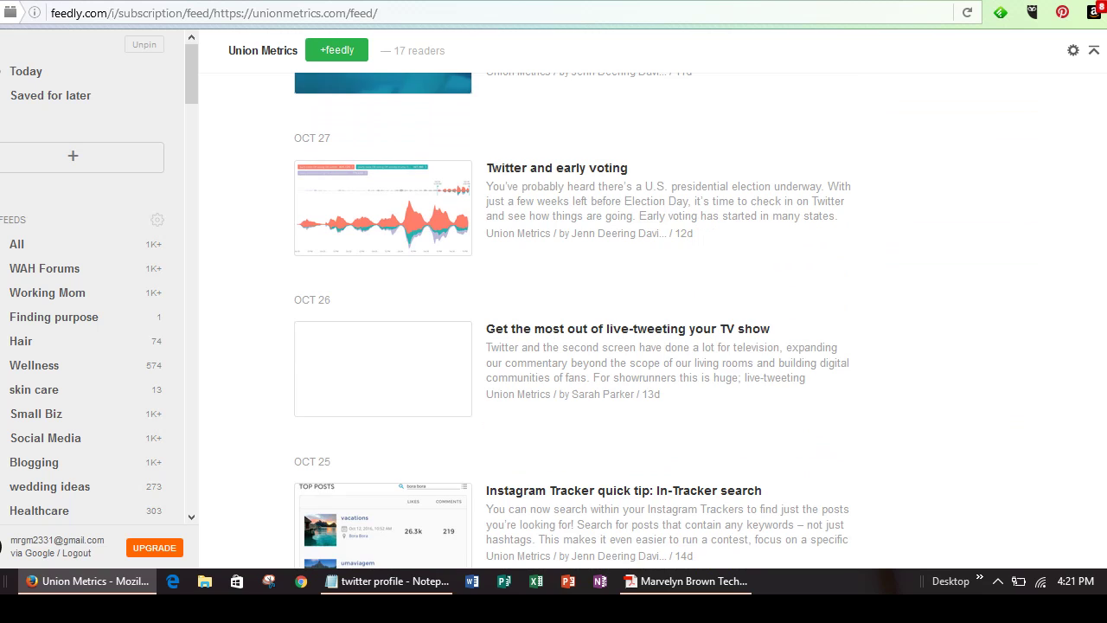
scroll(570, 346, down, 2)
scroll(571, 346, down, 3)
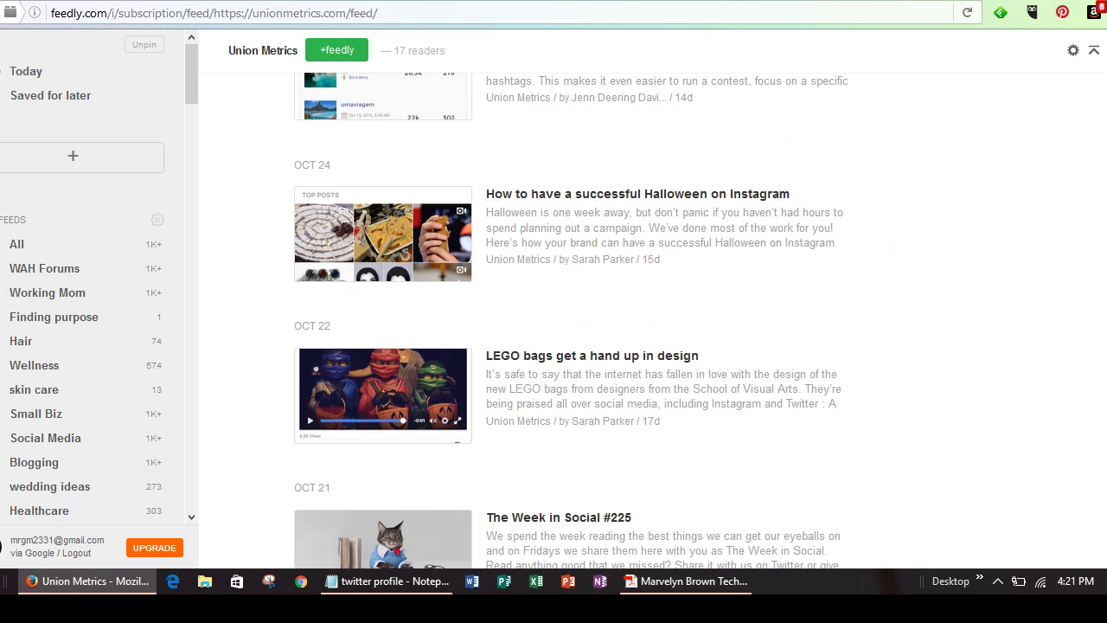
scroll(571, 345, down, 2)
scroll(571, 346, down, 2)
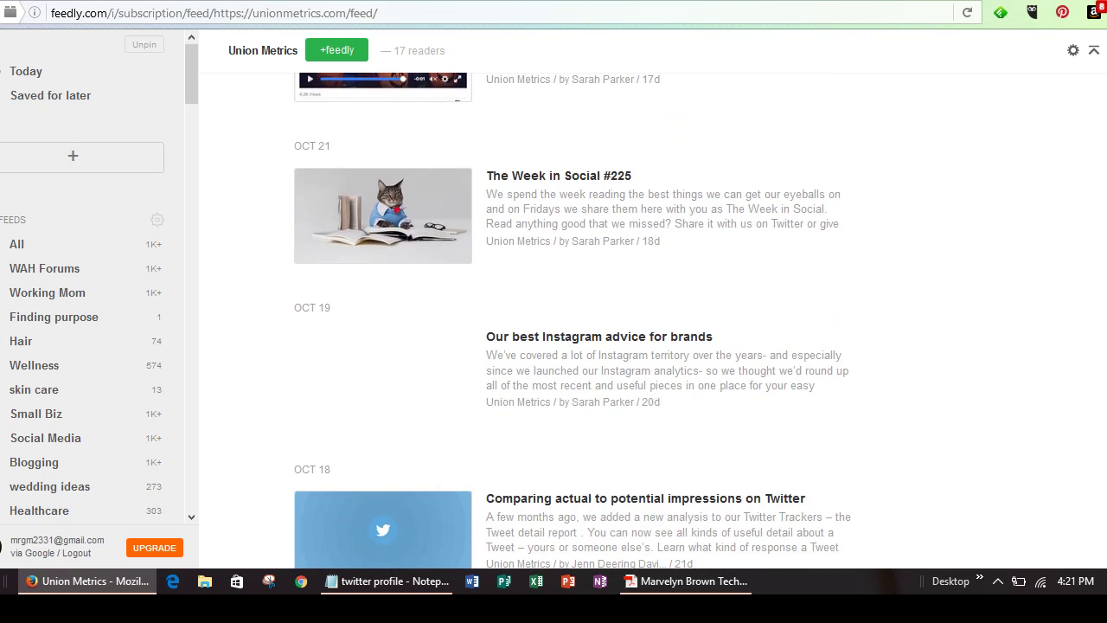
scroll(571, 345, down, 2)
scroll(571, 346, down, 5)
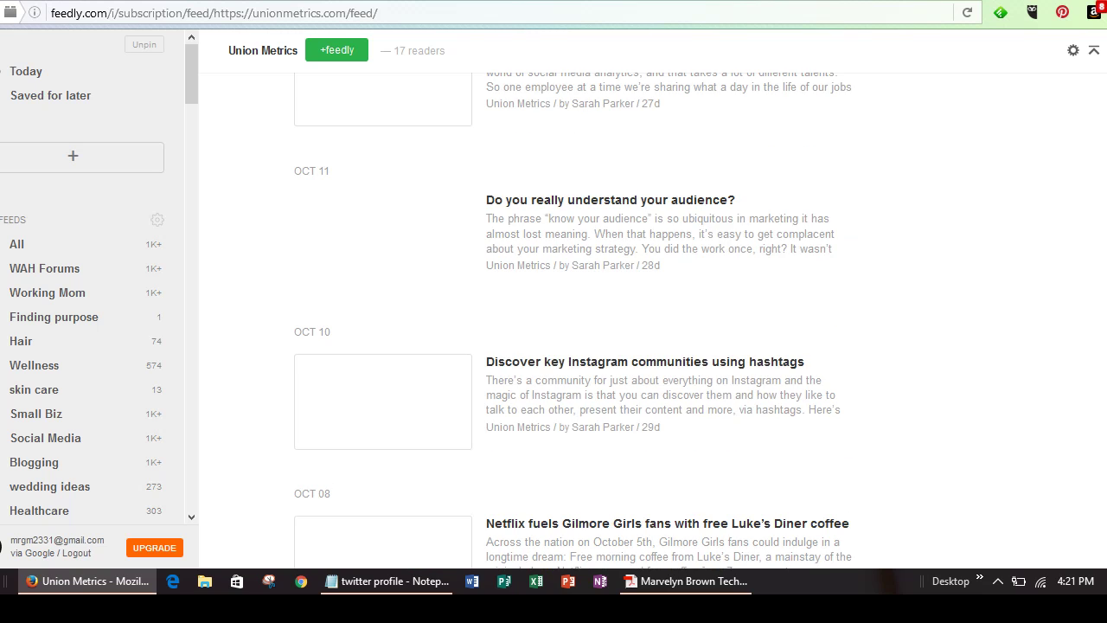
scroll(571, 346, up, 5)
scroll(570, 345, up, 1)
scroll(571, 346, up, 3)
scroll(571, 345, up, 2)
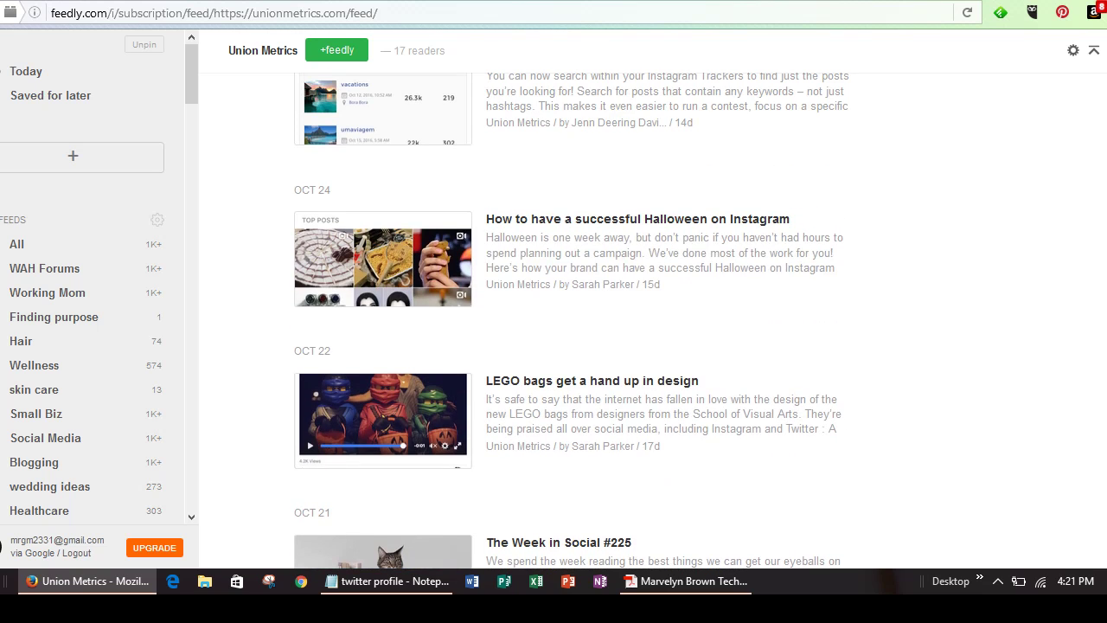
scroll(1091, 226, up, 5)
scroll(1088, 199, up, 3)
scroll(1089, 198, up, 2)
scroll(1093, 165, up, 6)
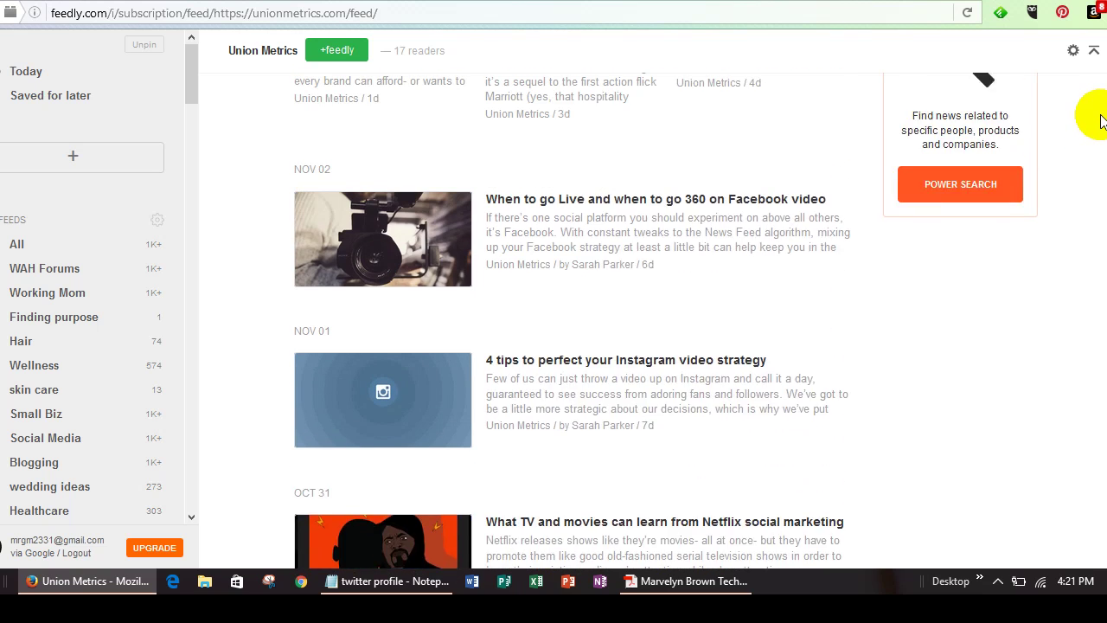
scroll(1093, 108, up, 2)
scroll(1089, 94, up, 4)
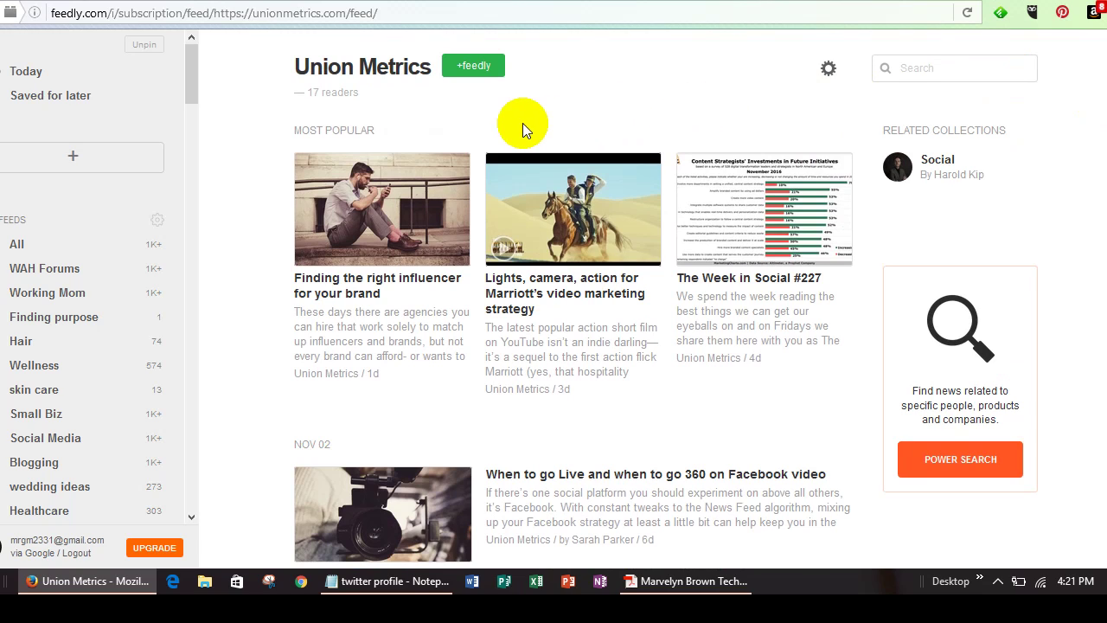
Follow the Union Metrics feed, filing it under Blogging, Business Resources and How-Tos
click(472, 68)
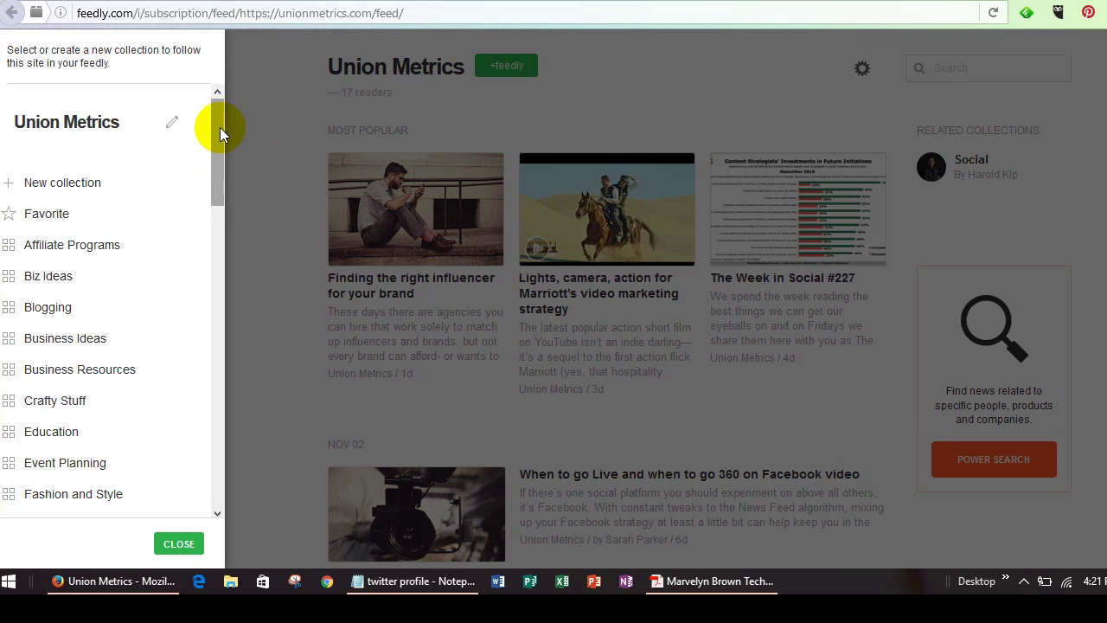
drag(220, 127, 221, 159)
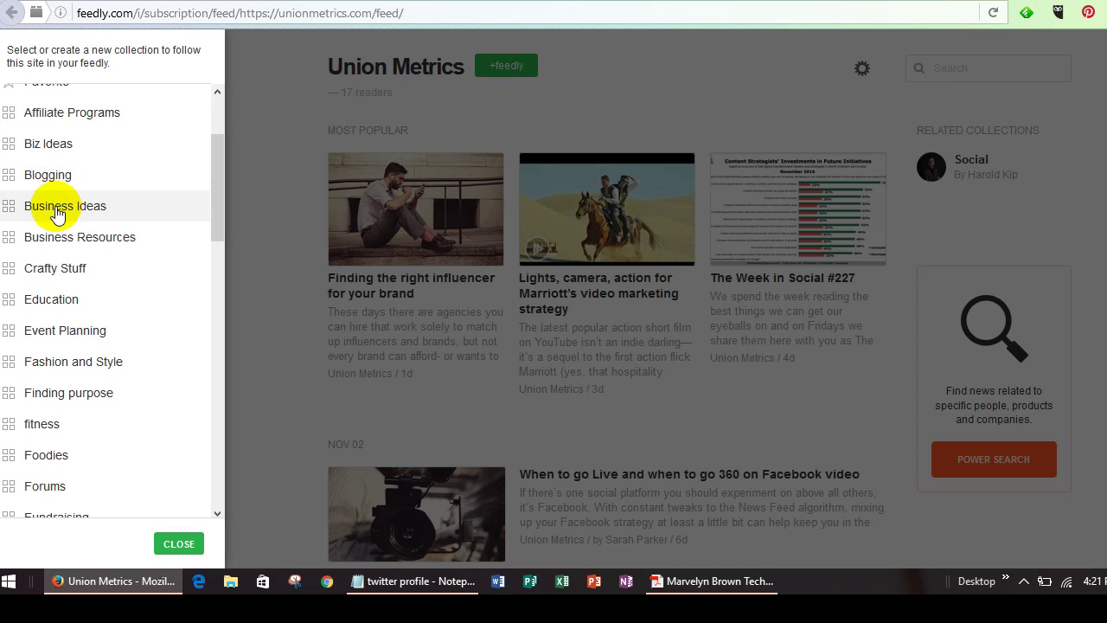
click(10, 178)
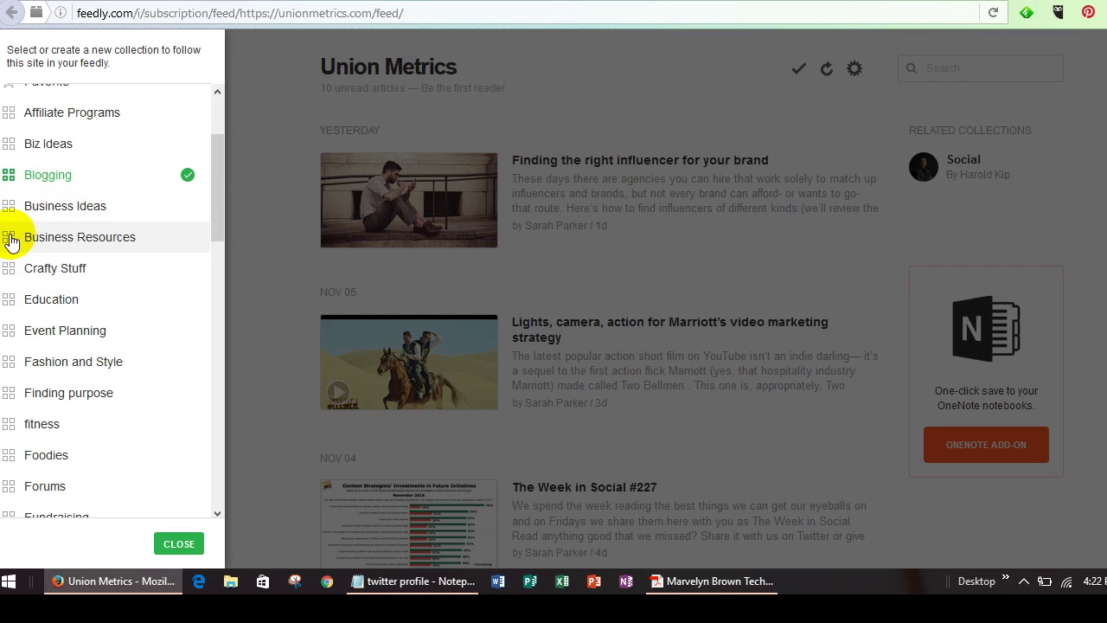
click(10, 242)
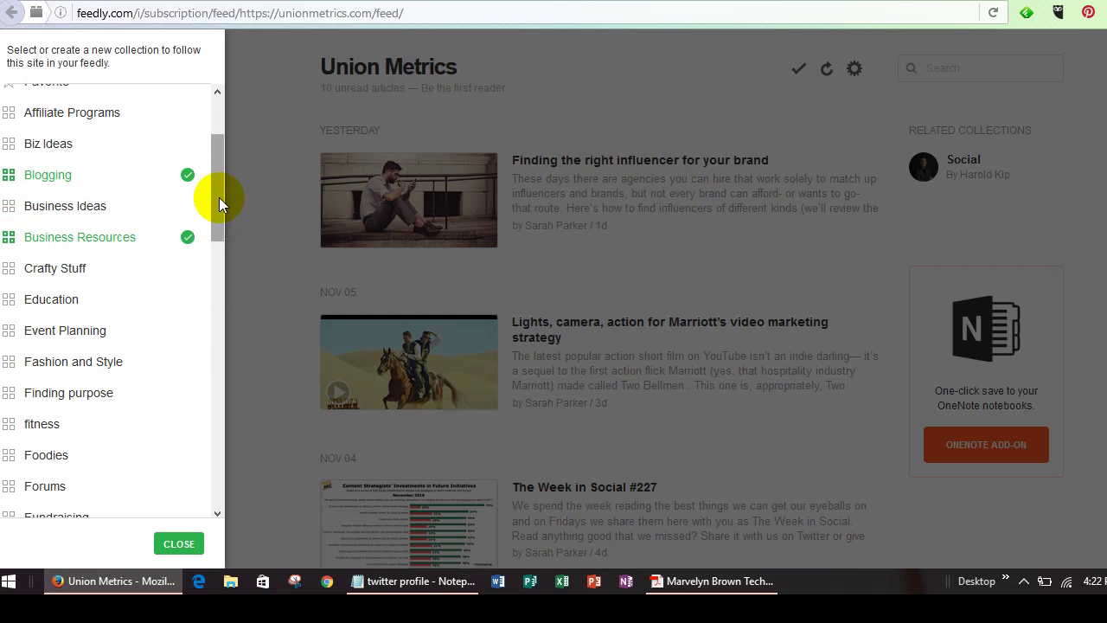
drag(221, 225, 223, 301)
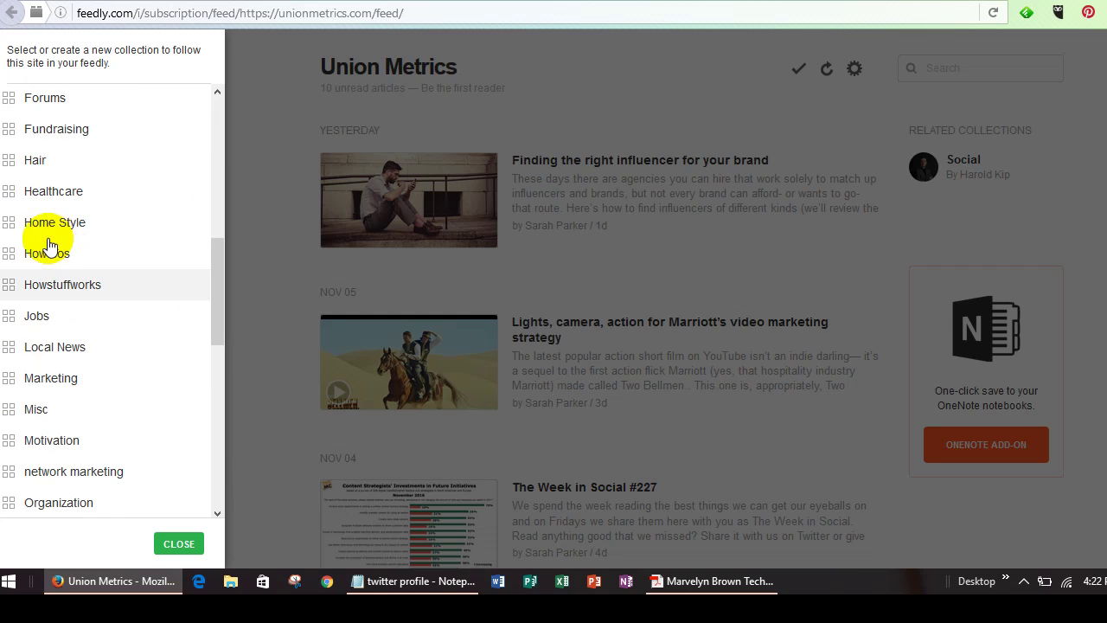
click(12, 257)
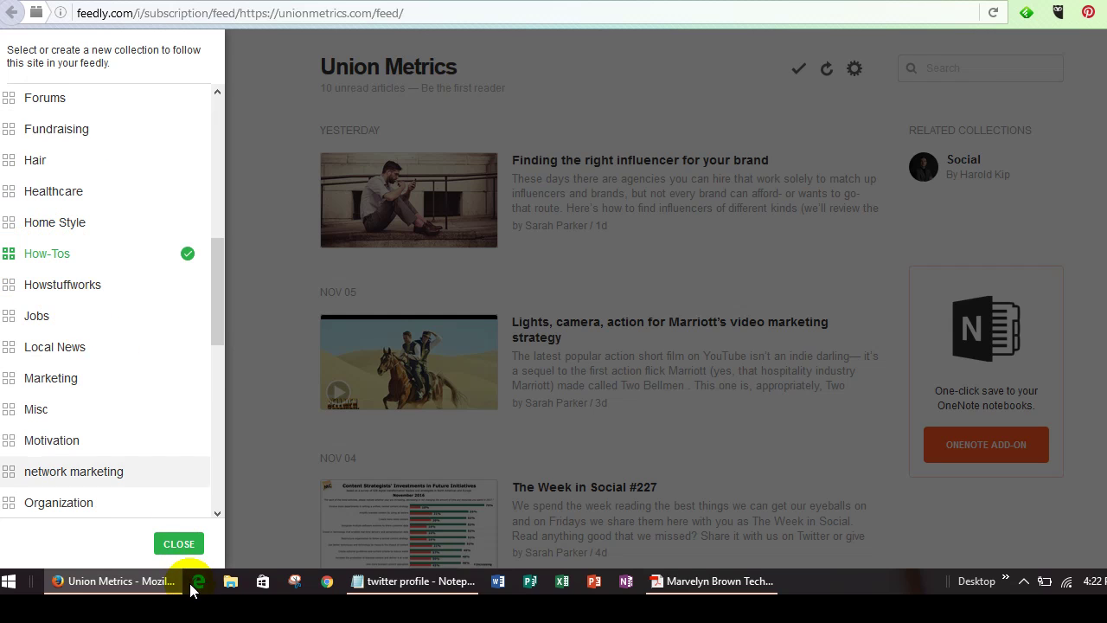
Close the collection panel and open the Blogging collection from My Feeds
click(177, 544)
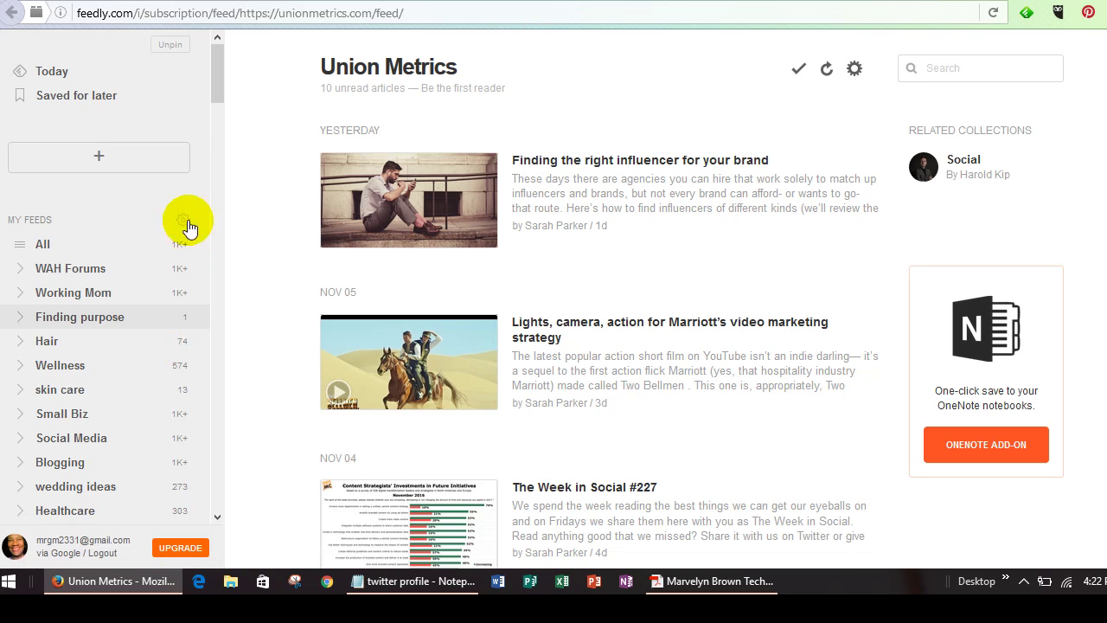
drag(218, 74, 227, 96)
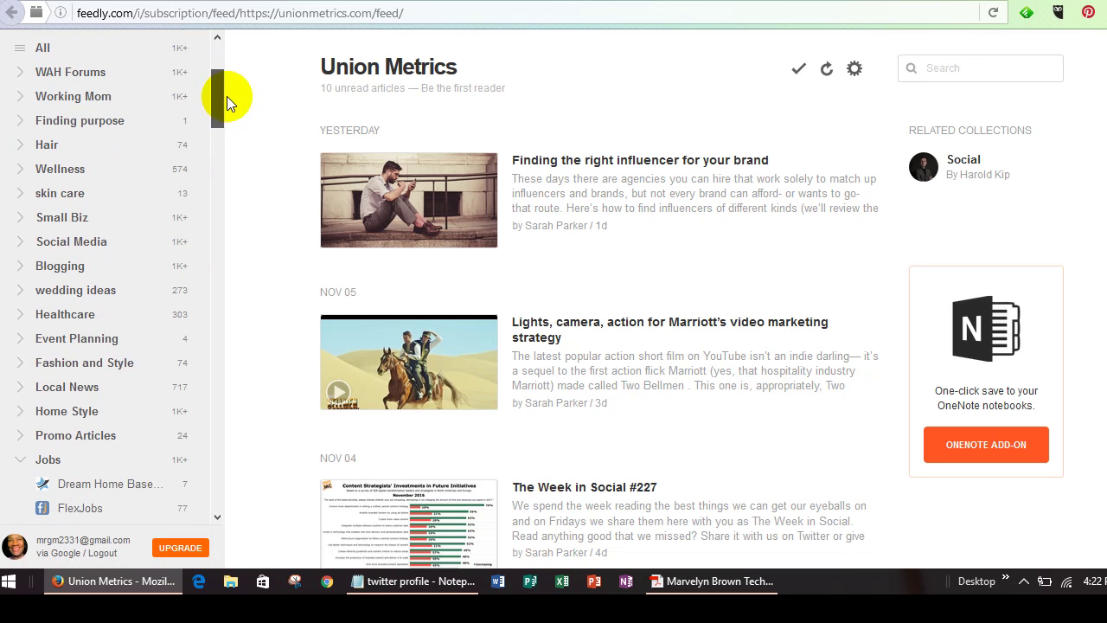
click(60, 267)
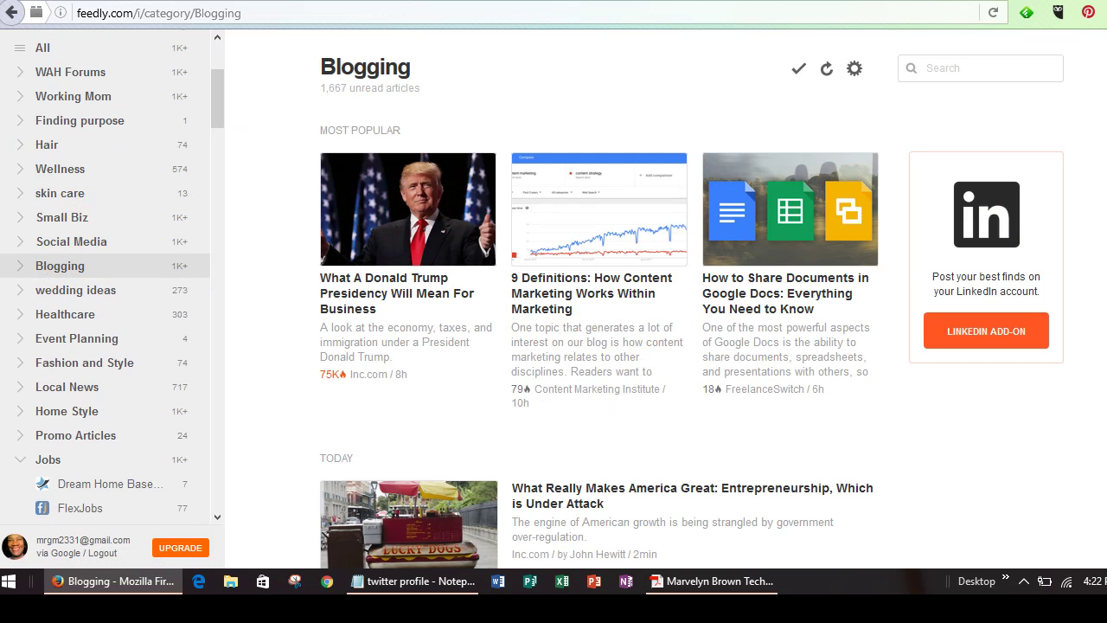
Scroll down through the Blogging collection's 1,667 unread articles and back up to the top
scroll(680, 307, down, 1)
scroll(680, 306, down, 3)
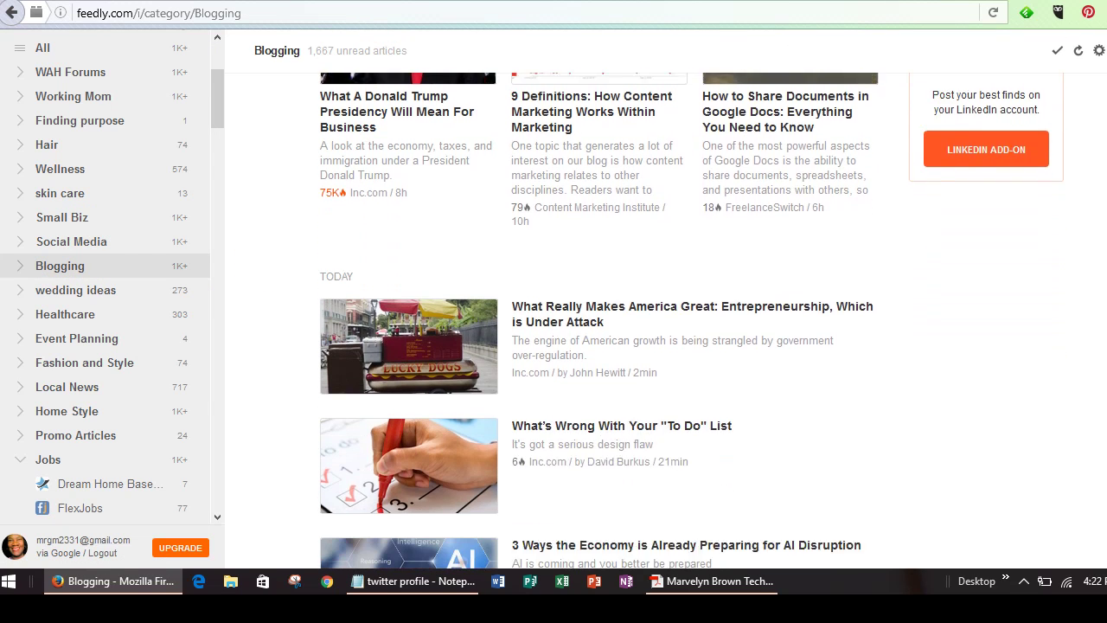
scroll(679, 306, down, 2)
scroll(680, 306, down, 1)
scroll(597, 320, down, 2)
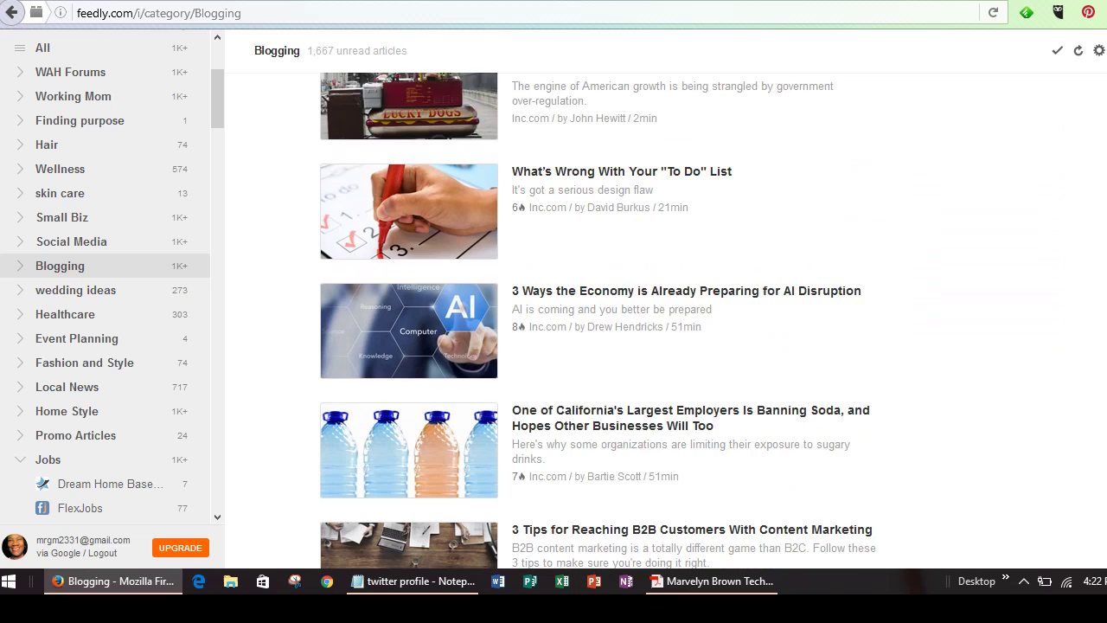
scroll(597, 320, down, 2)
scroll(597, 320, down, 1)
scroll(597, 319, down, 2)
scroll(596, 320, down, 2)
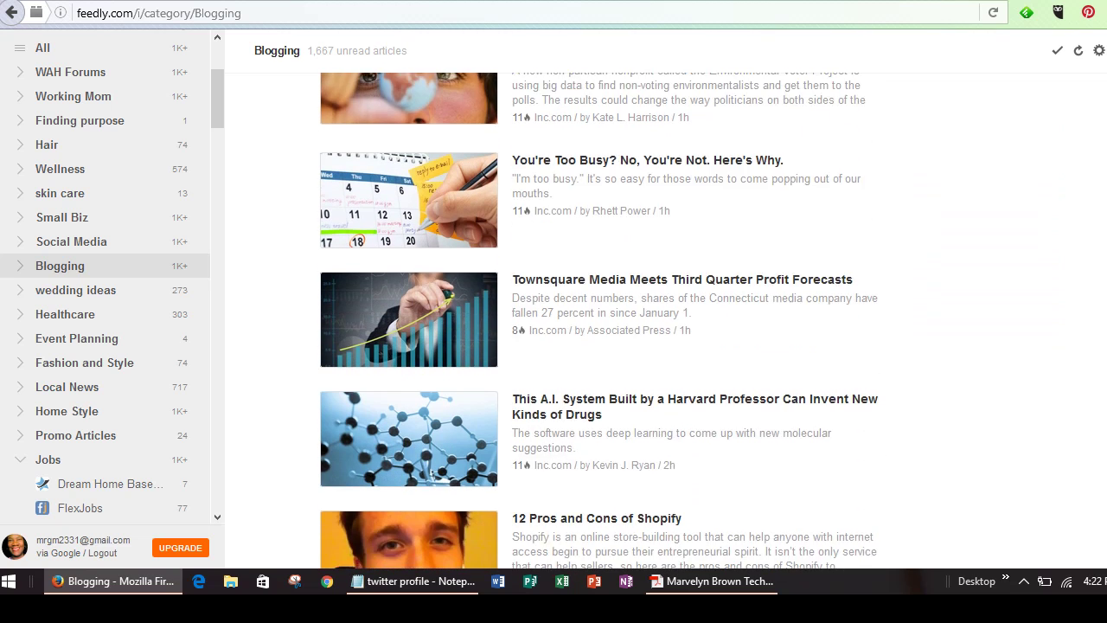
scroll(596, 320, down, 1)
scroll(597, 320, down, 1)
scroll(597, 320, down, 3)
scroll(854, 416, down, 1)
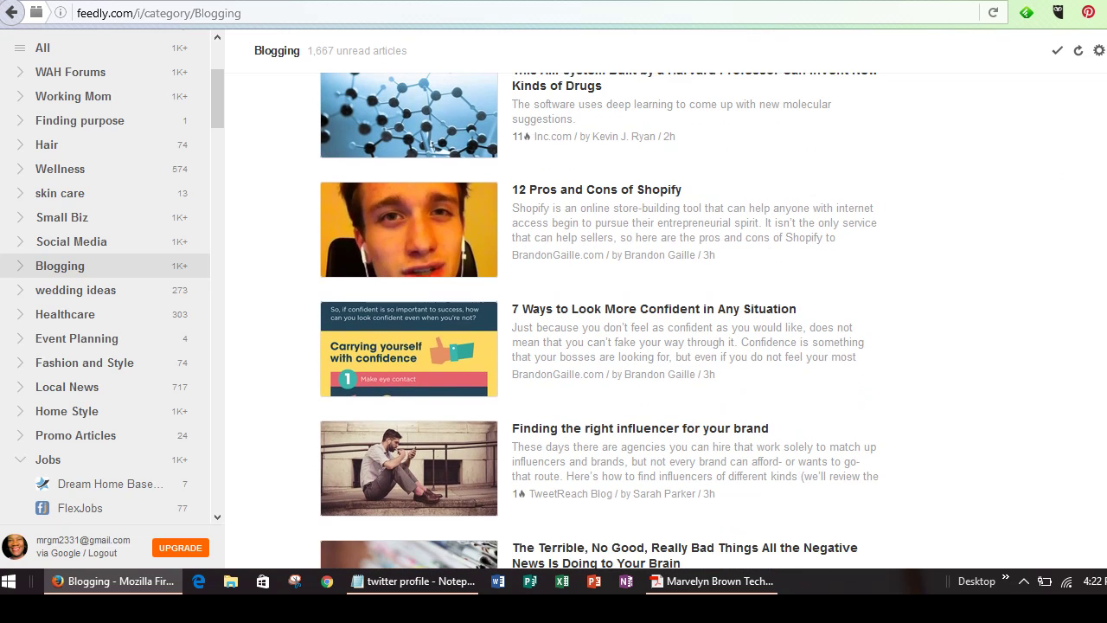
scroll(854, 416, down, 1)
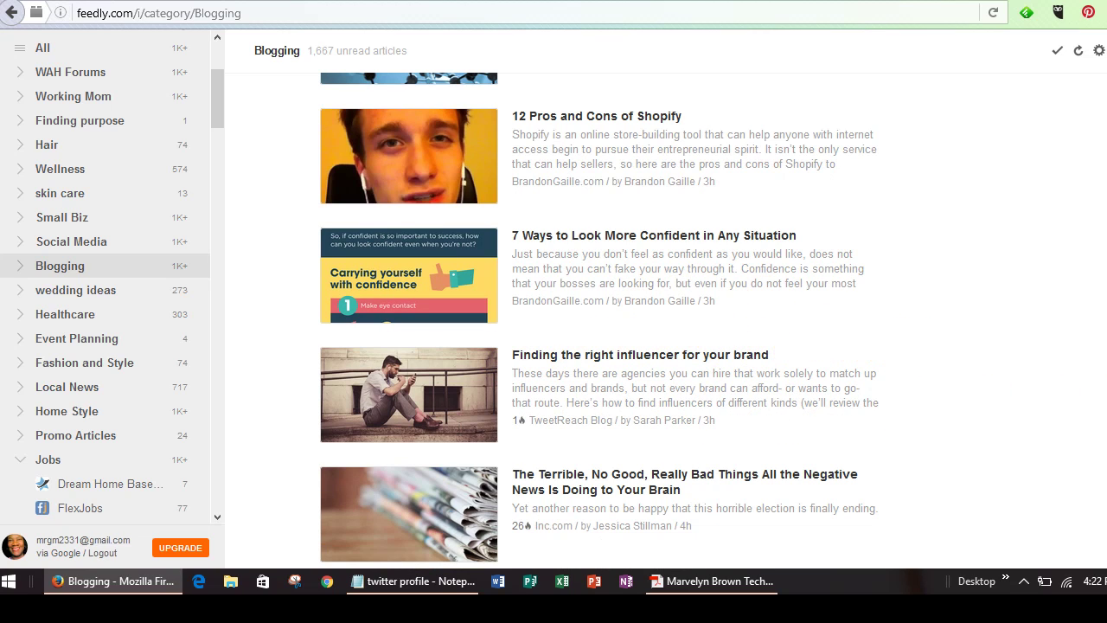
scroll(599, 320, up, 1)
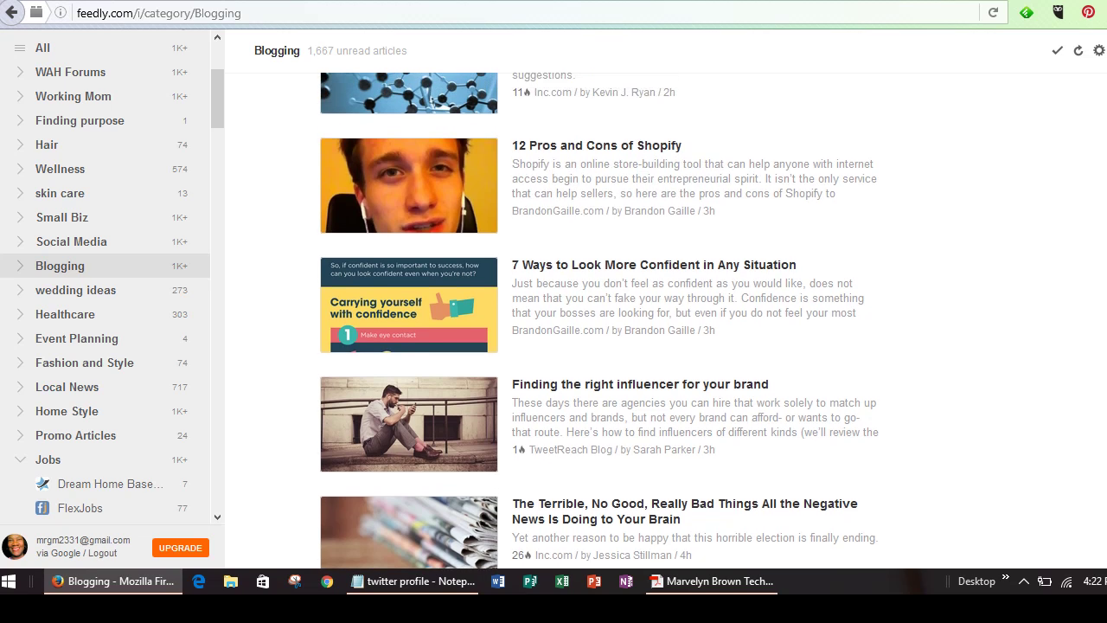
scroll(599, 320, up, 3)
scroll(599, 320, up, 1)
scroll(599, 320, up, 5)
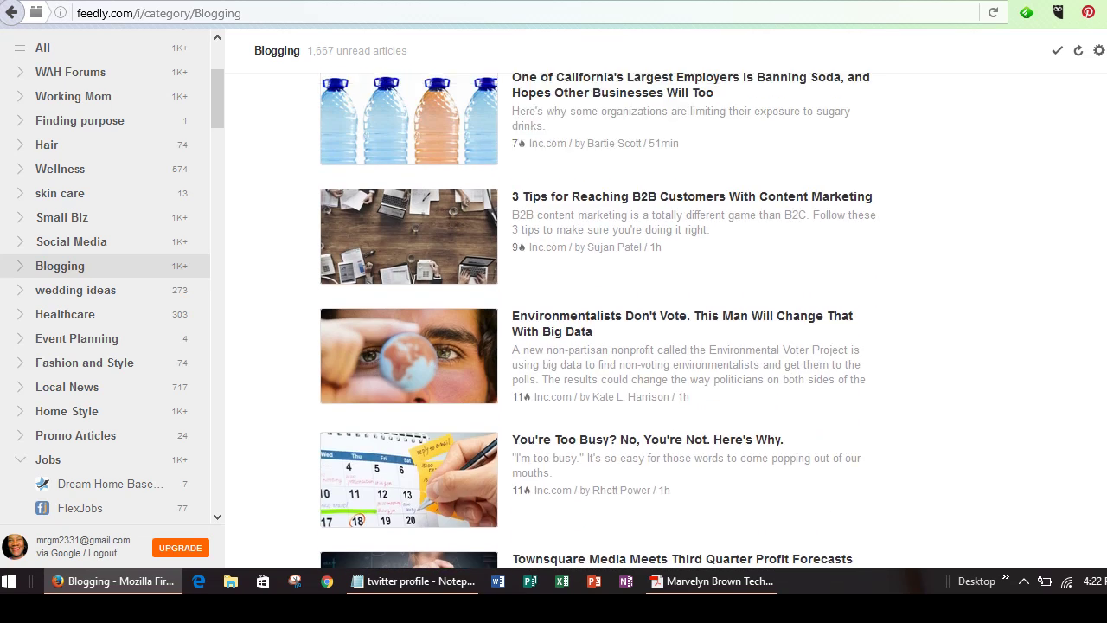
scroll(599, 320, up, 2)
scroll(599, 320, up, 3)
scroll(599, 320, up, 3)
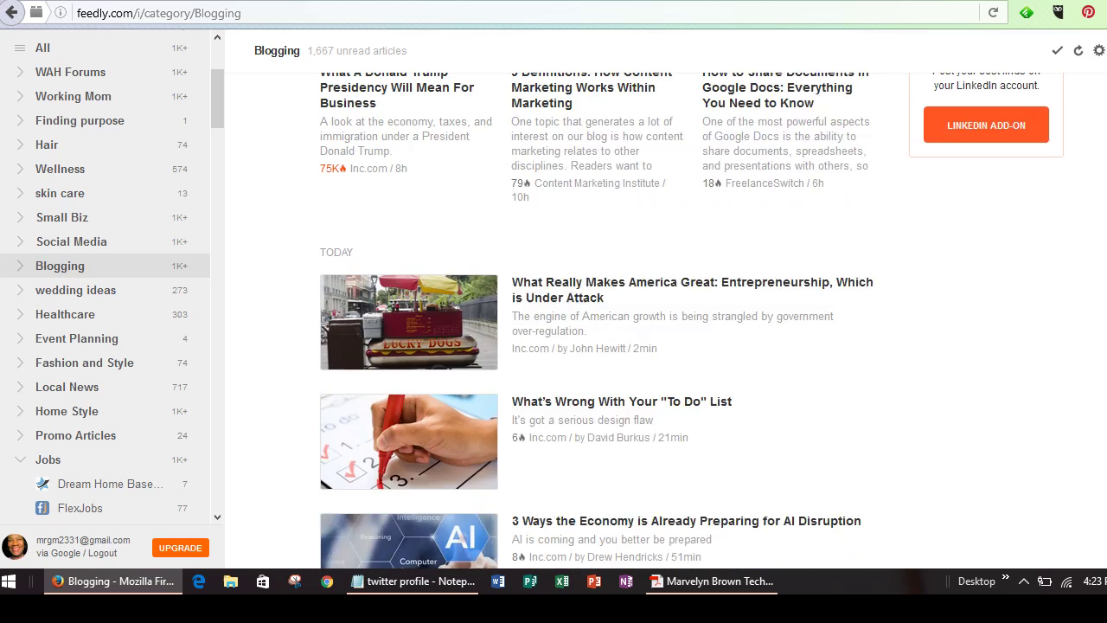
scroll(599, 320, up, 3)
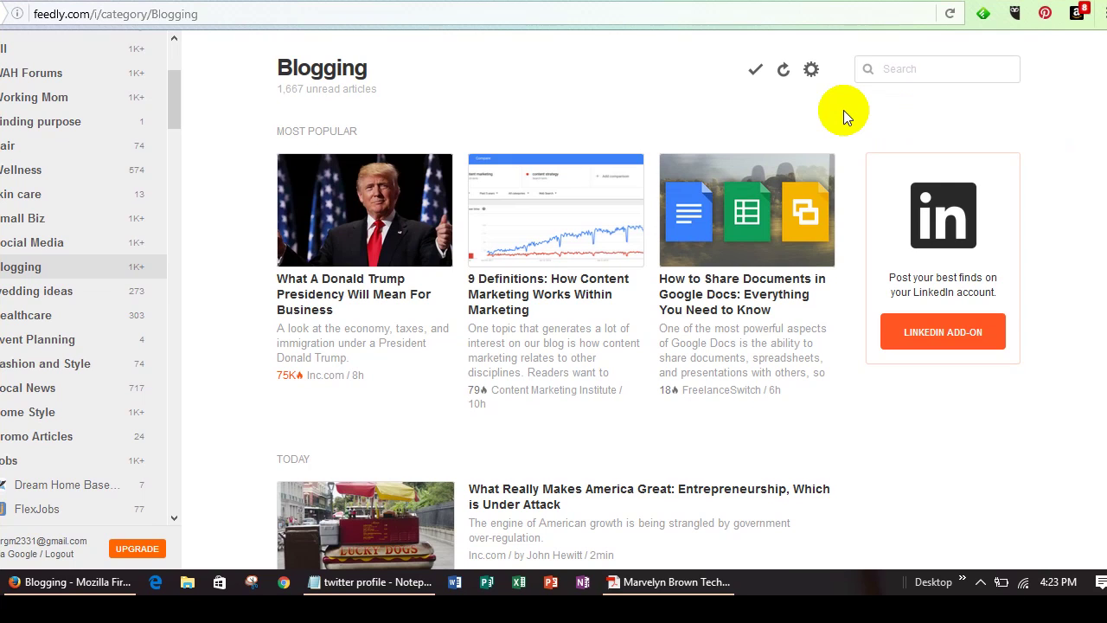
scroll(553, 346, down, 5)
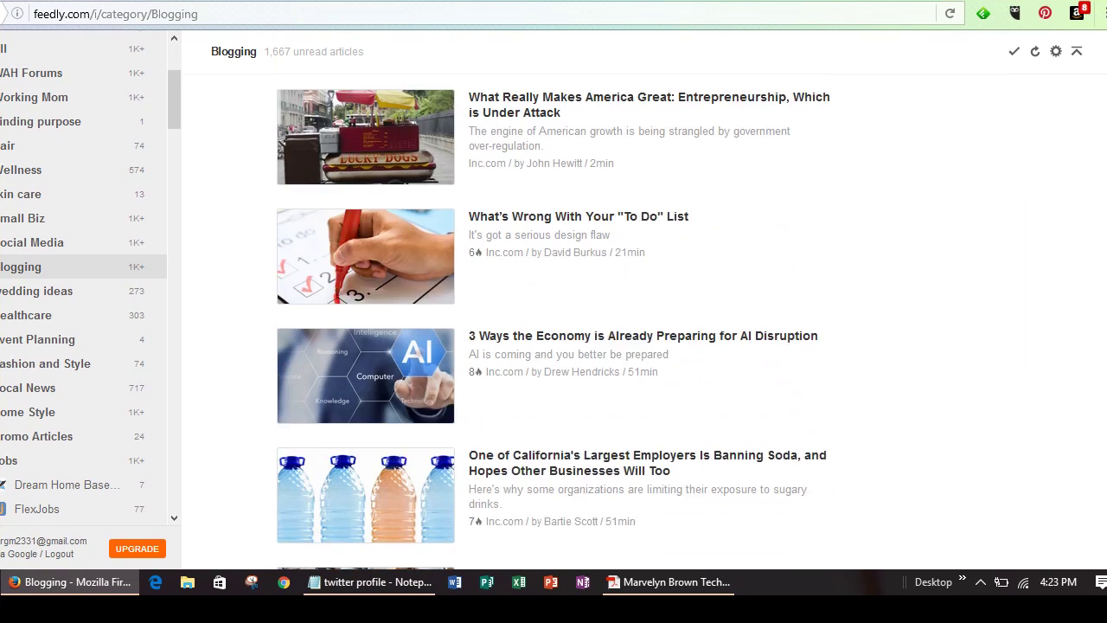
scroll(554, 346, down, 2)
scroll(553, 346, down, 3)
scroll(553, 346, down, 5)
scroll(553, 319, down, 1)
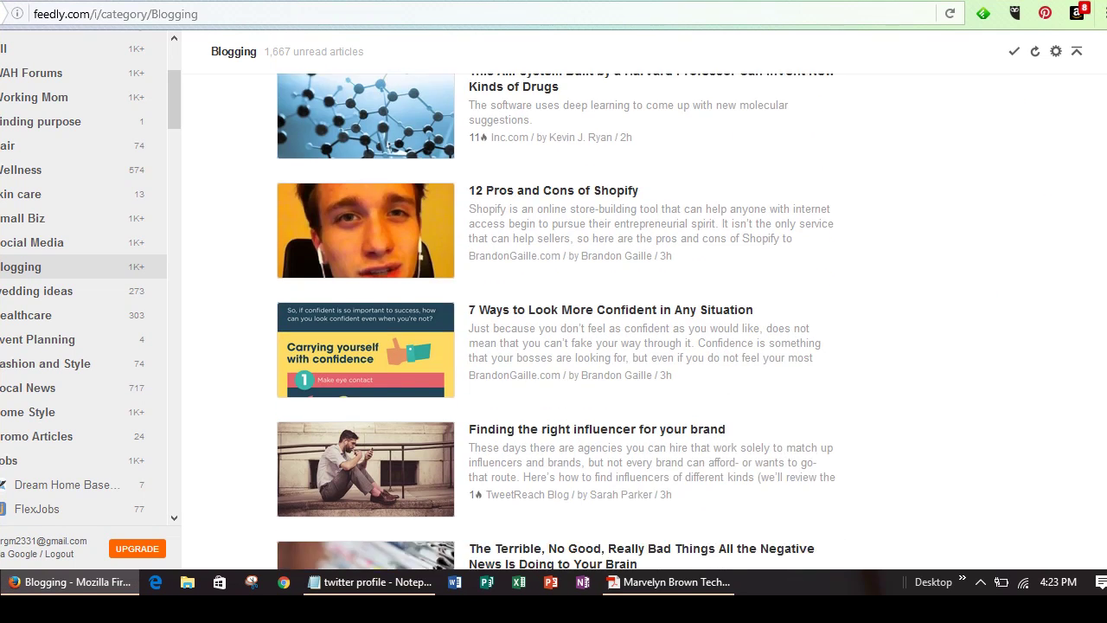
scroll(553, 320, down, 3)
scroll(553, 320, down, 7)
scroll(553, 319, up, 2)
scroll(553, 320, up, 5)
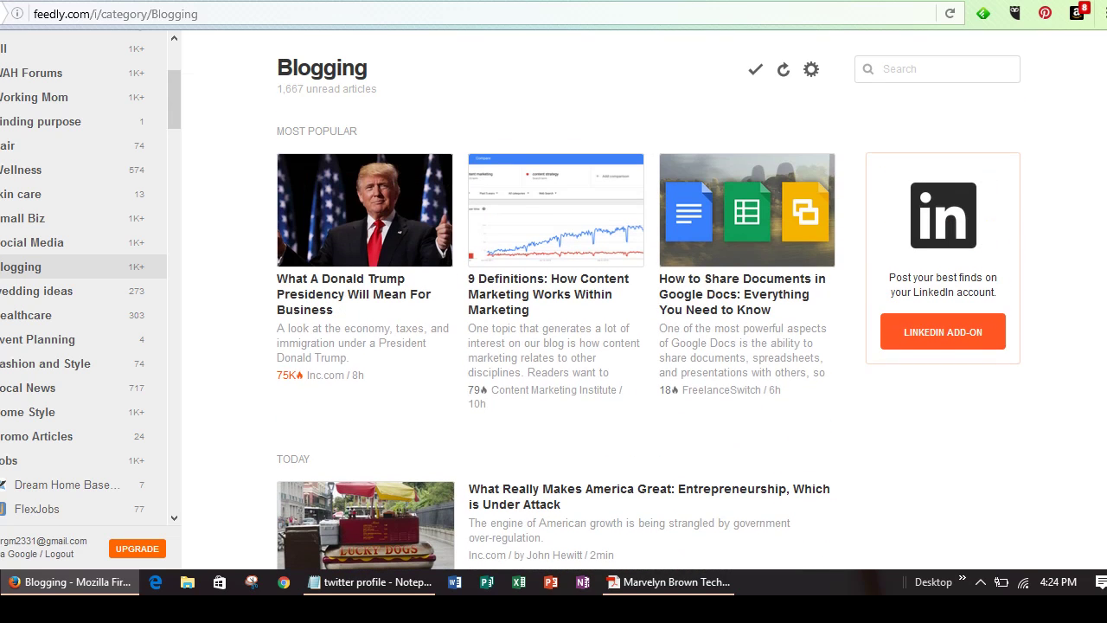